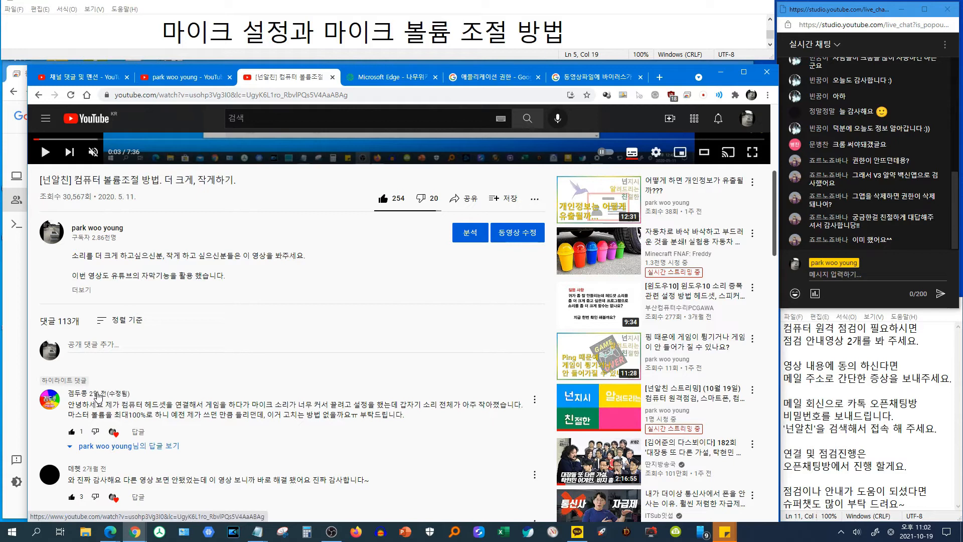
- Read the highlighted comment about the headset's microphone and overall volume under the volume-control video
left_click_drag(107, 404, 464, 419)
left_click(229, 405)
left_click(372, 407)
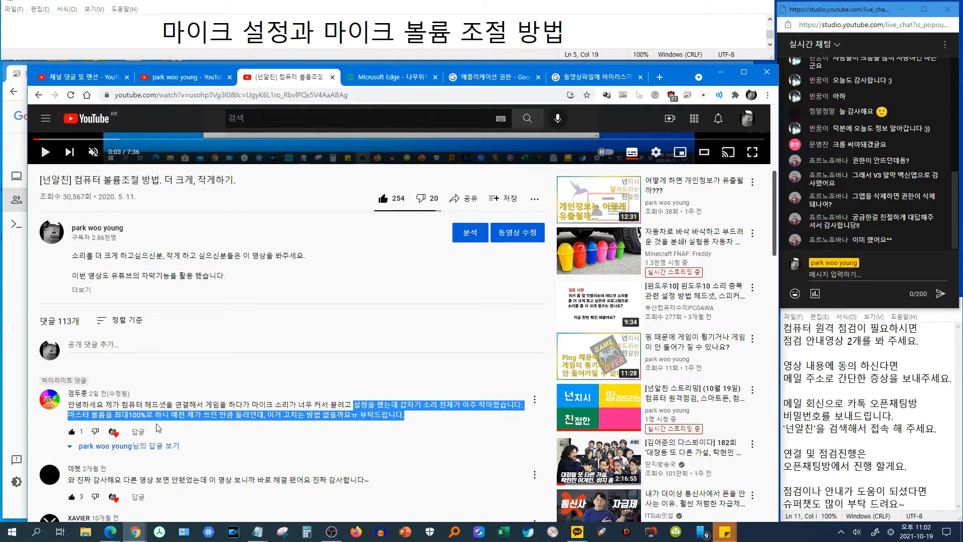
left_click(139, 432)
left_click_drag(146, 415, 331, 418)
left_click(331, 418)
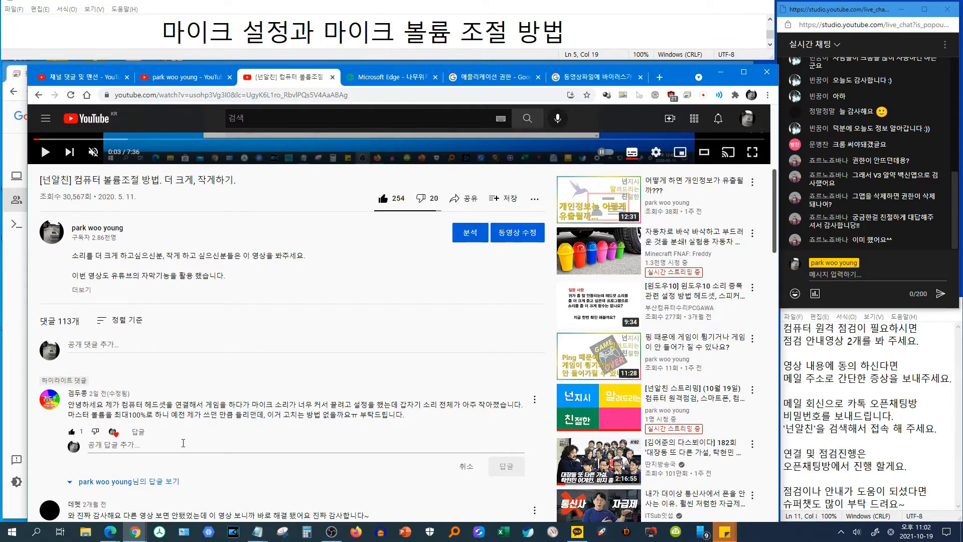
scroll(227, 412, "down", 1)
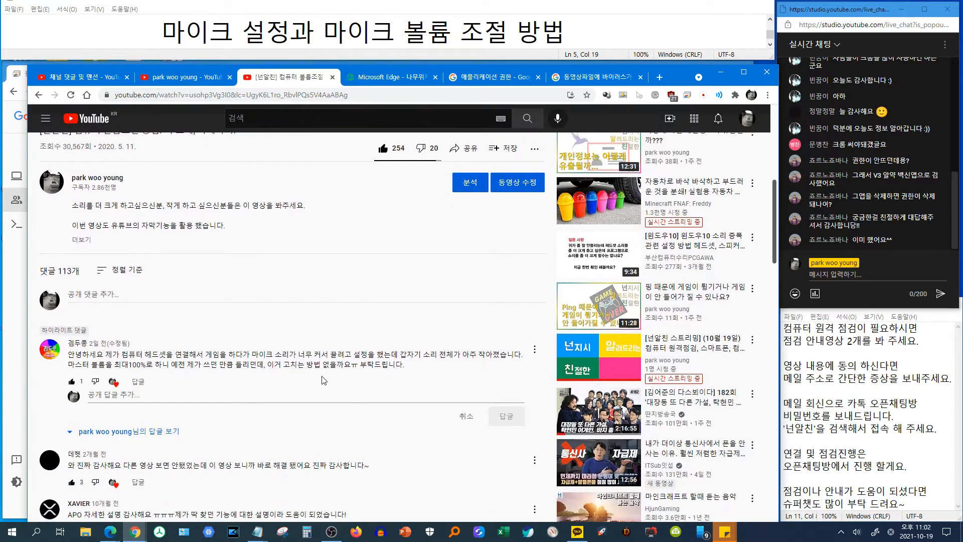
scroll(316, 376, "up", 3)
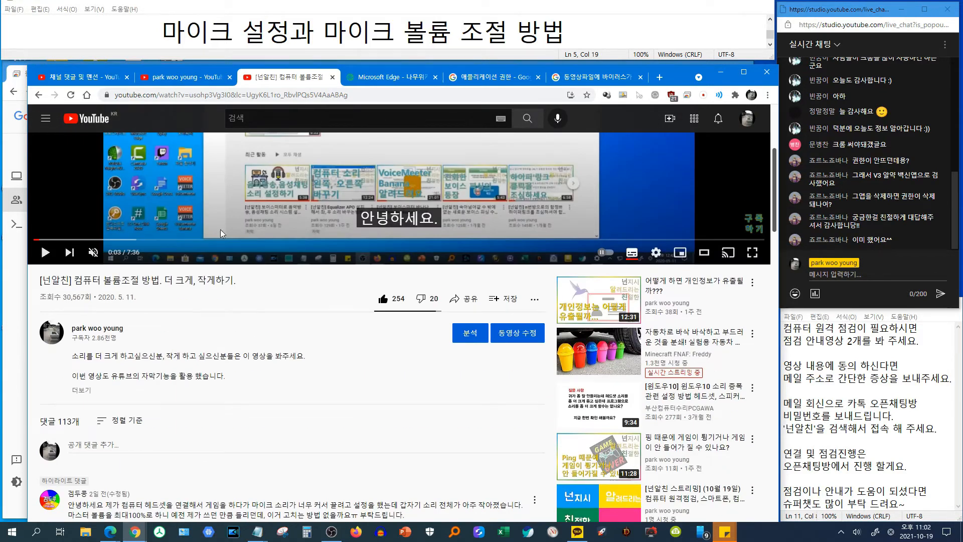
scroll(316, 333, "down", 1)
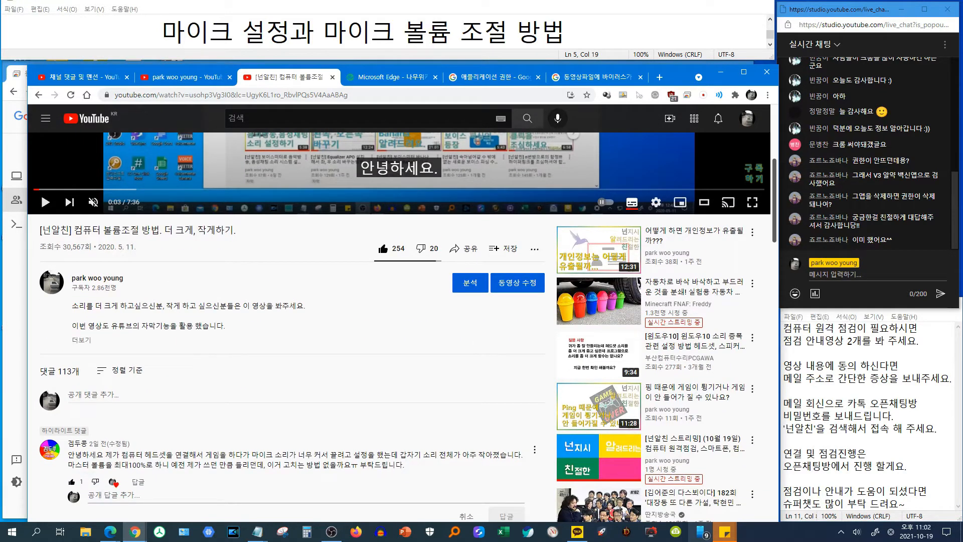
- Open the Windows sound settings and review the output device, master volume, input device and microphone test sections
right_click(857, 532)
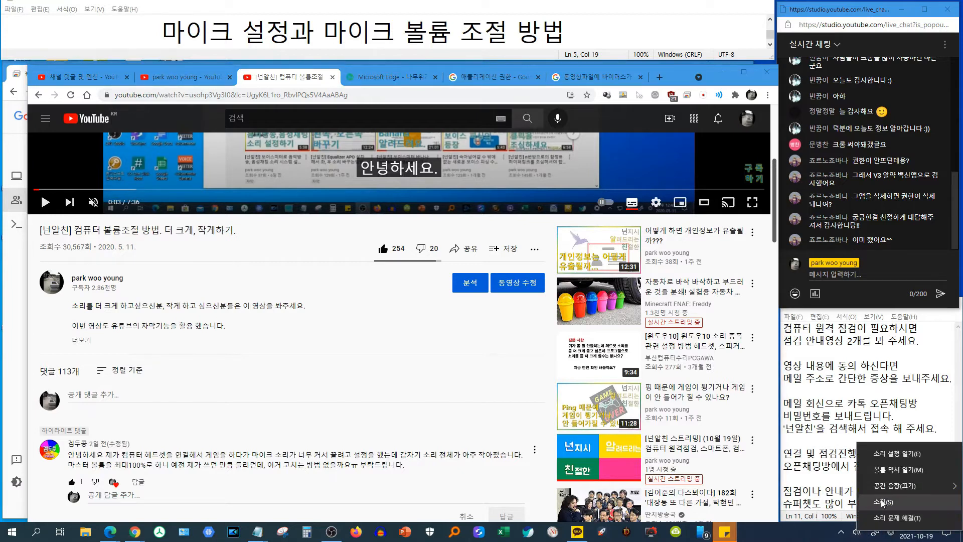
mouse_move(891, 496)
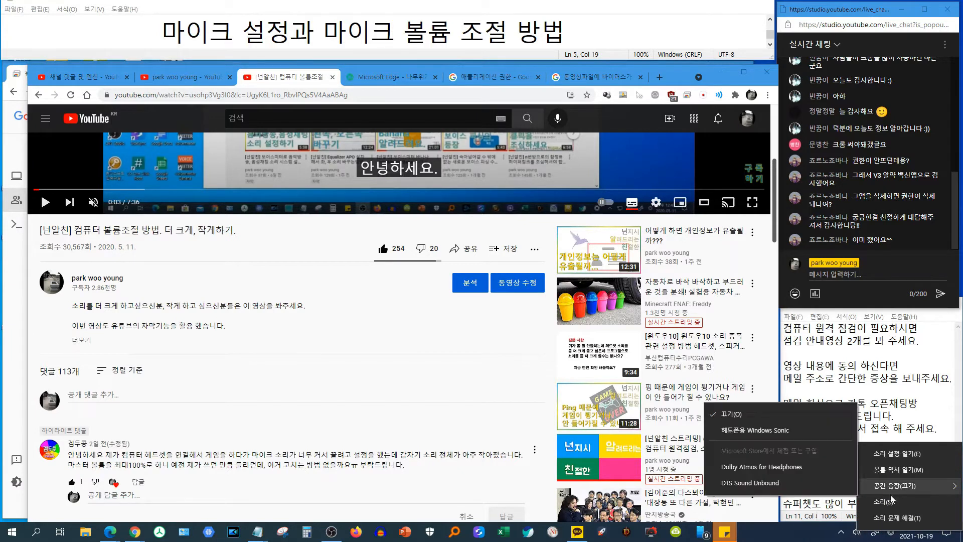
left_click(905, 454)
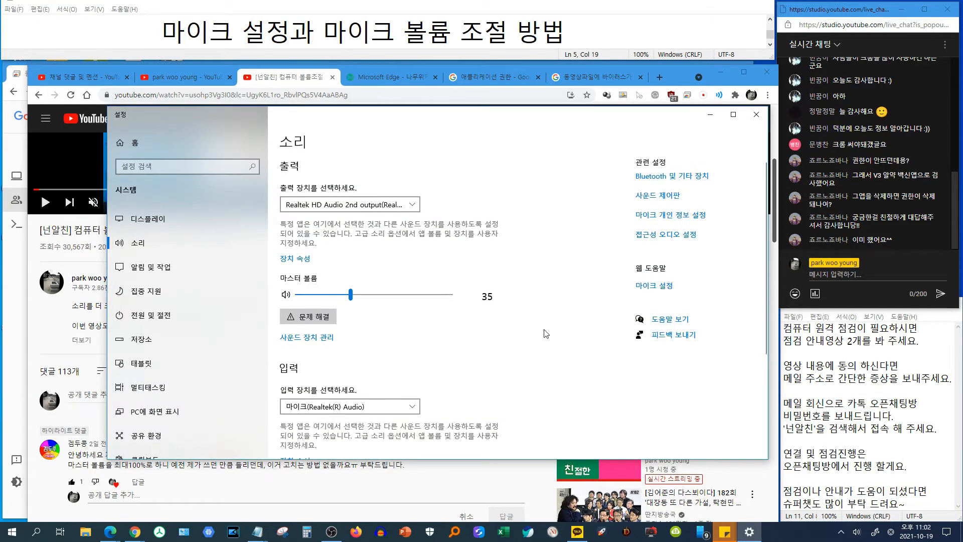
scroll(546, 334, "down", 3)
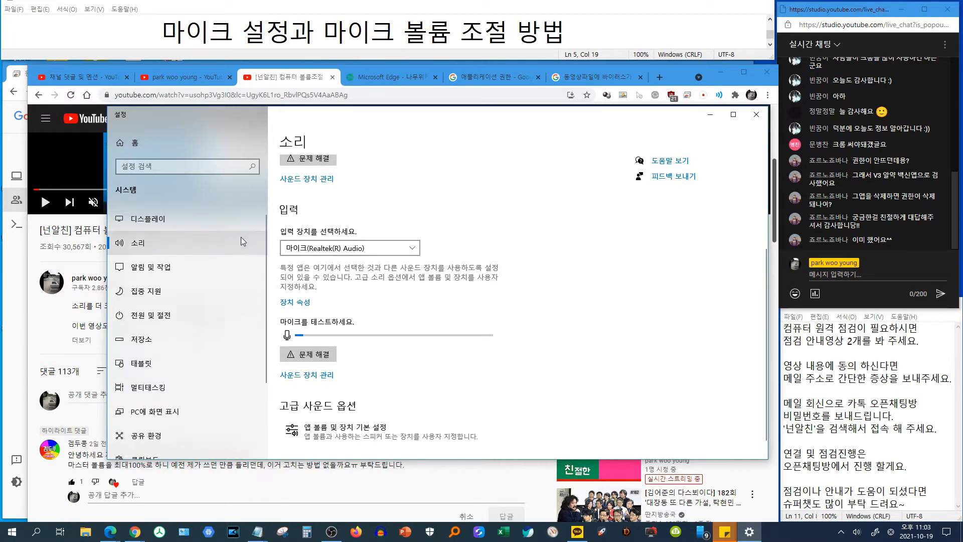
scroll(576, 300, "up", 2)
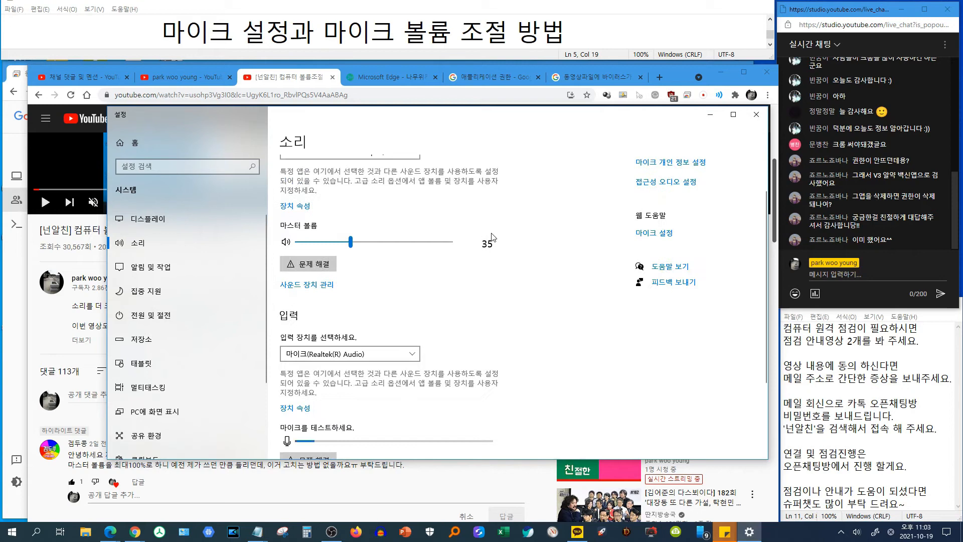
scroll(492, 236, "up", 1)
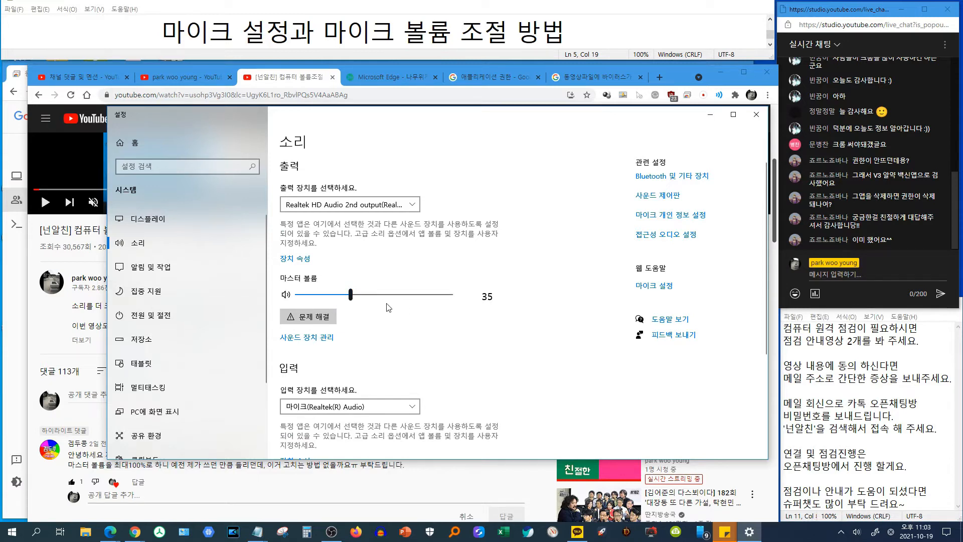
scroll(370, 305, "down", 3)
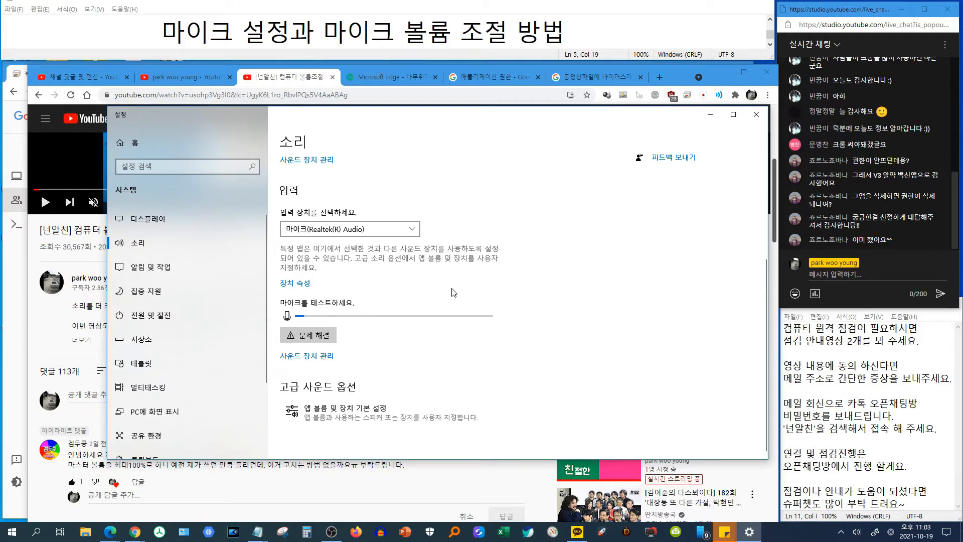
scroll(377, 346, "up", 2)
scroll(378, 346, "down", 2)
- Review the app volume and device preferences for system sounds and OBS, and return to the main sound settings
left_click(349, 416)
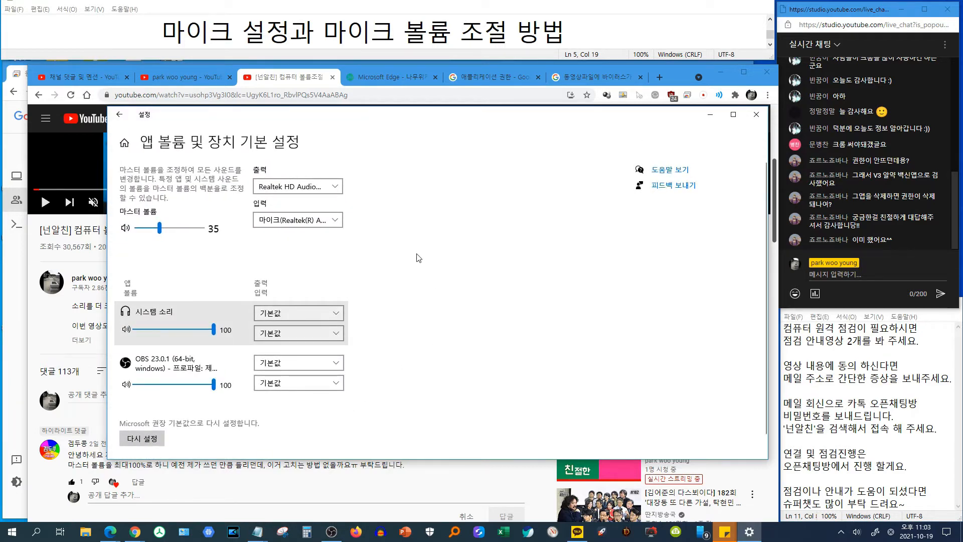
scroll(482, 280, "down", 1)
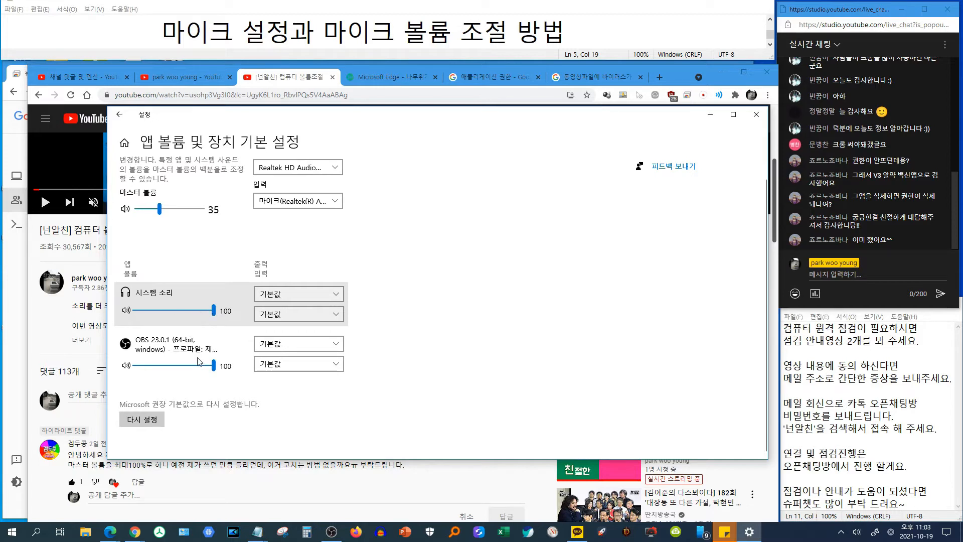
scroll(404, 361, "up", 1)
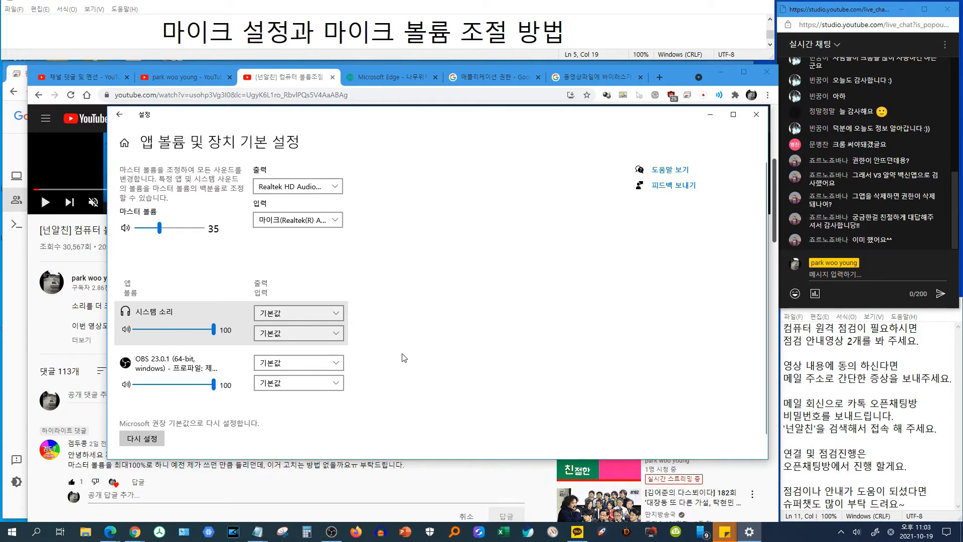
left_click(119, 115)
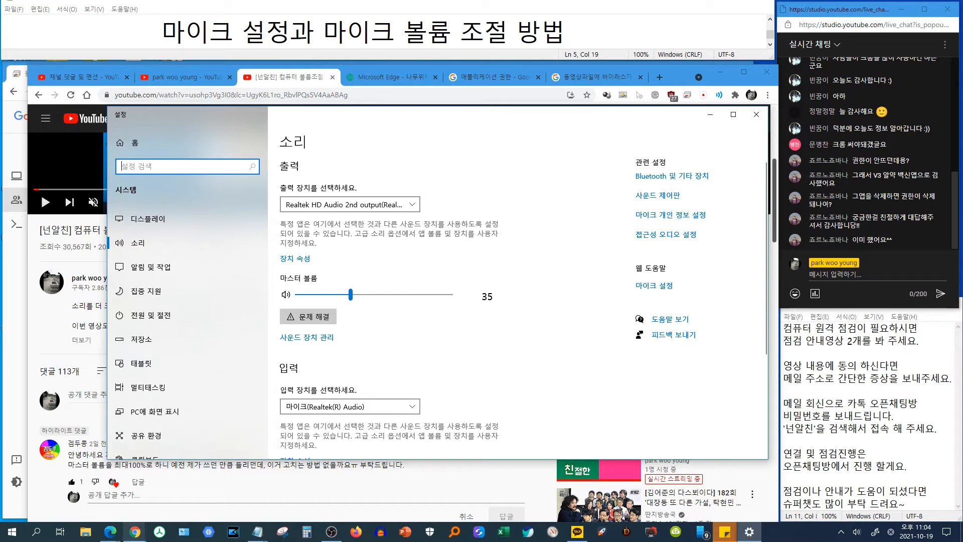
- Find and open Realtek Audio Console, and show the microphone's recording settings
left_click(36, 532)
type("rea")
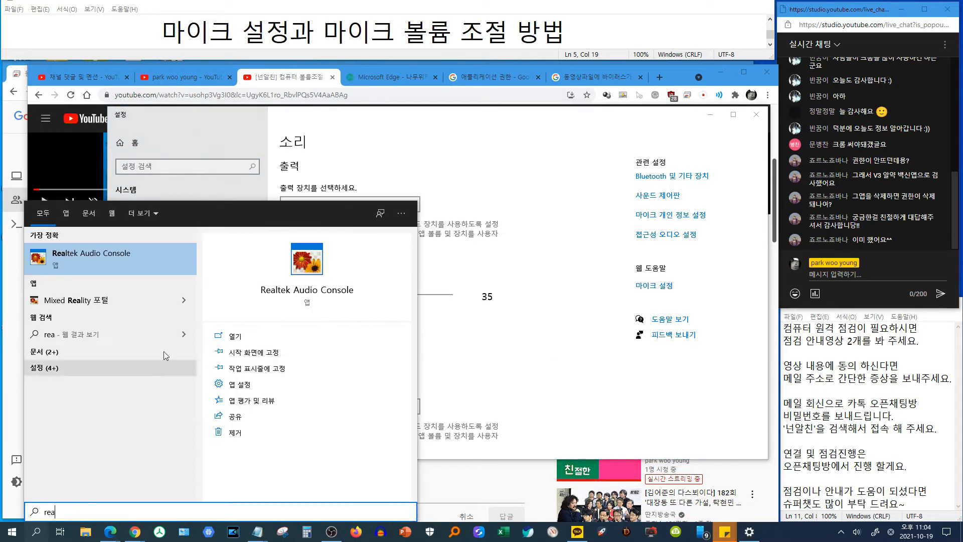
left_click(158, 255)
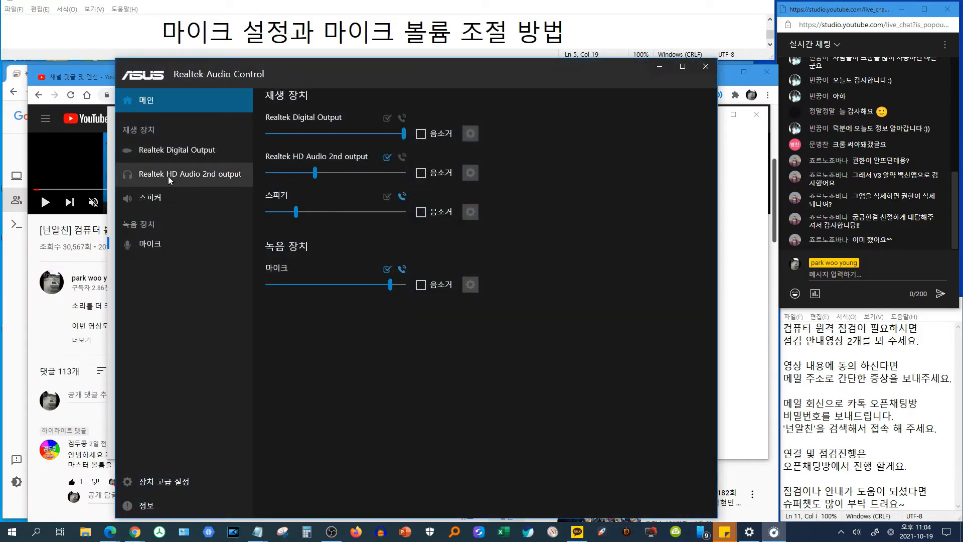
left_click(152, 245)
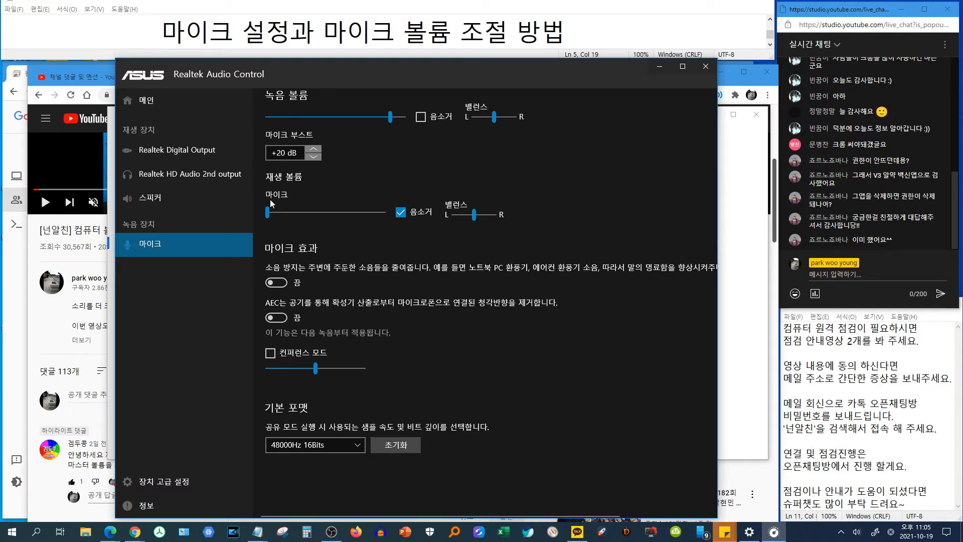
- Try raising and muting or unmuting the microphone's playback volume, restore it to minimum and muted, and close Realtek Audio Control
left_click_drag(269, 200, 341, 214)
left_click(401, 212)
mouse_move(270, 213)
left_mouse_down()
mouse_move(350, 215)
mouse_move(253, 219)
left_mouse_up()
left_click(401, 213)
left_click(706, 66)
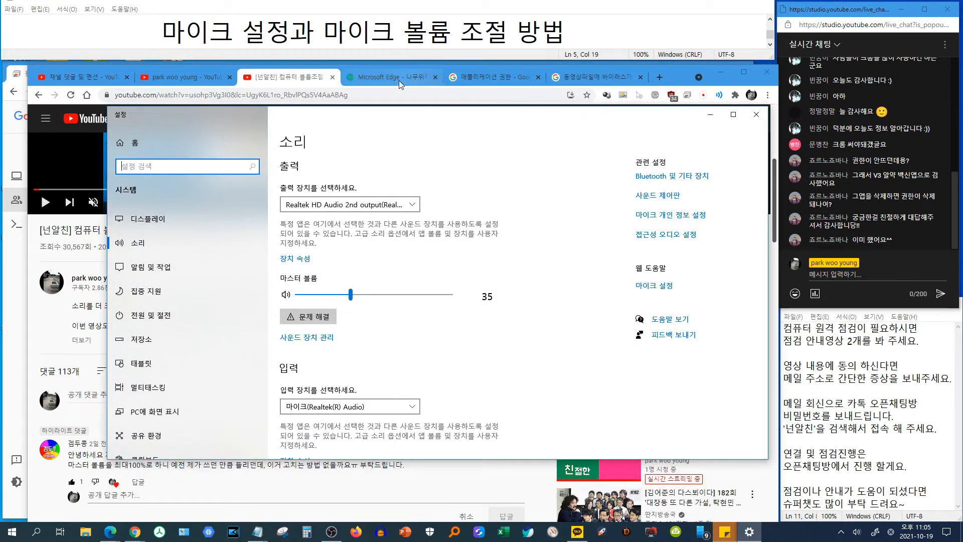
- Switch to the Google results page in Chrome and search for "리얼텍 사운드 매니저"
left_click(510, 83)
left_click_drag(185, 128, 83, 136)
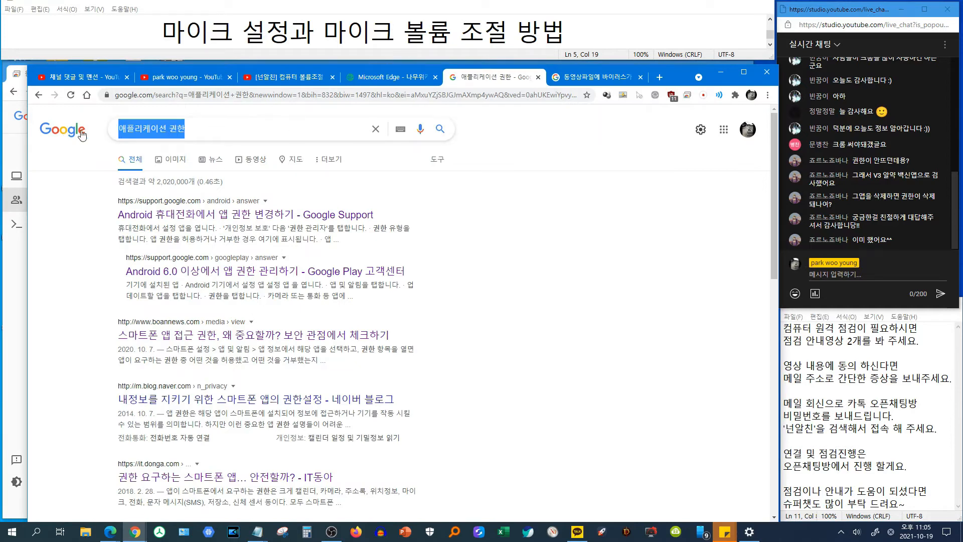
type("ㄹ")
type("사운드 매니저")
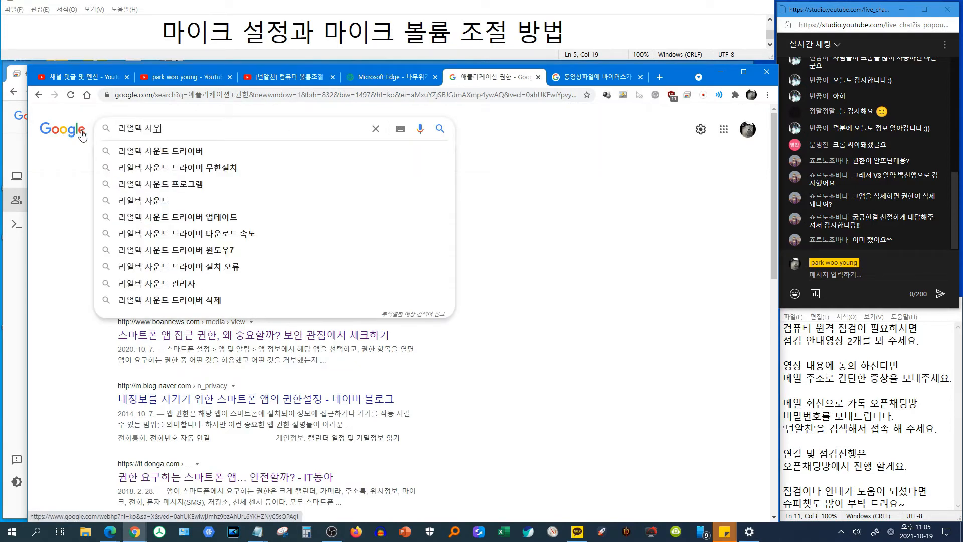
key("Return")
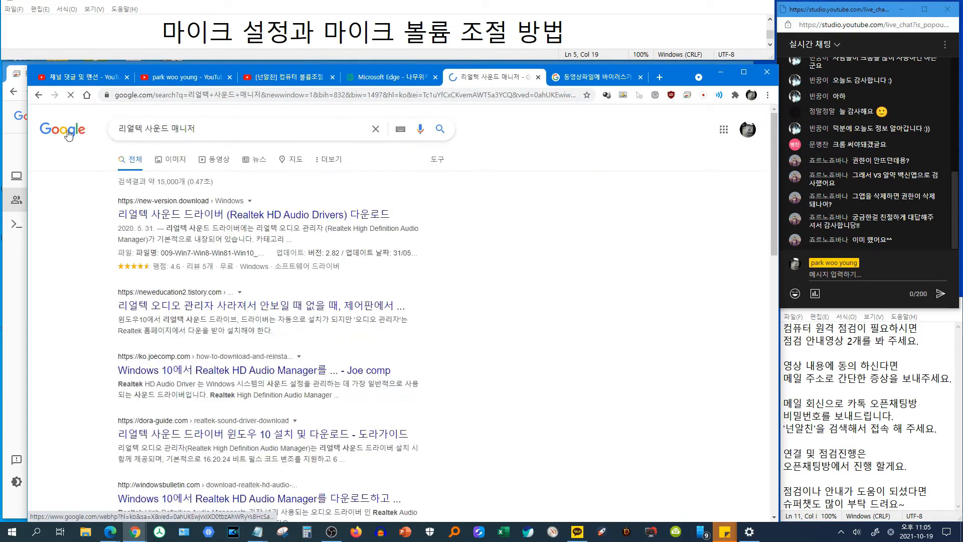
- Check the list of all Control Panel items, close it, and preview the Softonic Realtek HD Audio Drivers picture in the image results
left_click(192, 534)
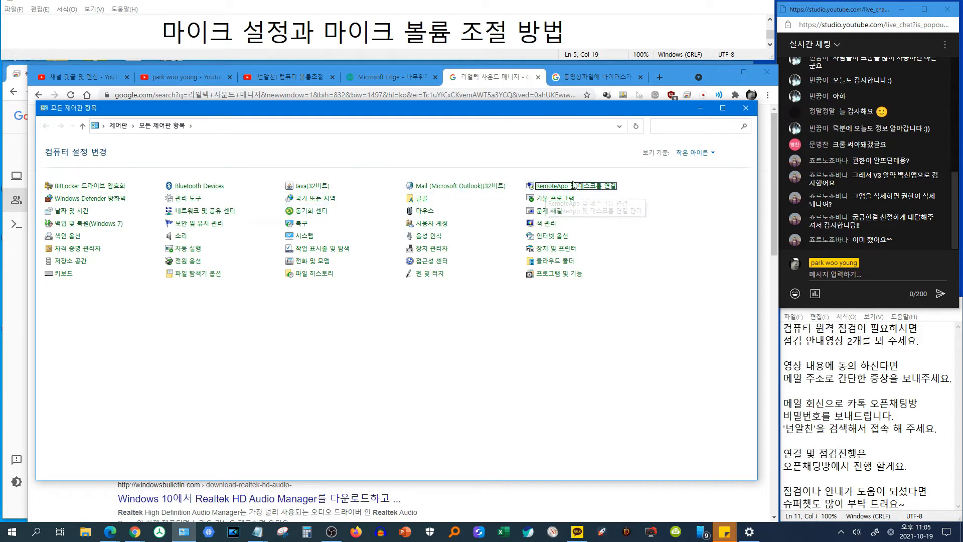
left_click(747, 113)
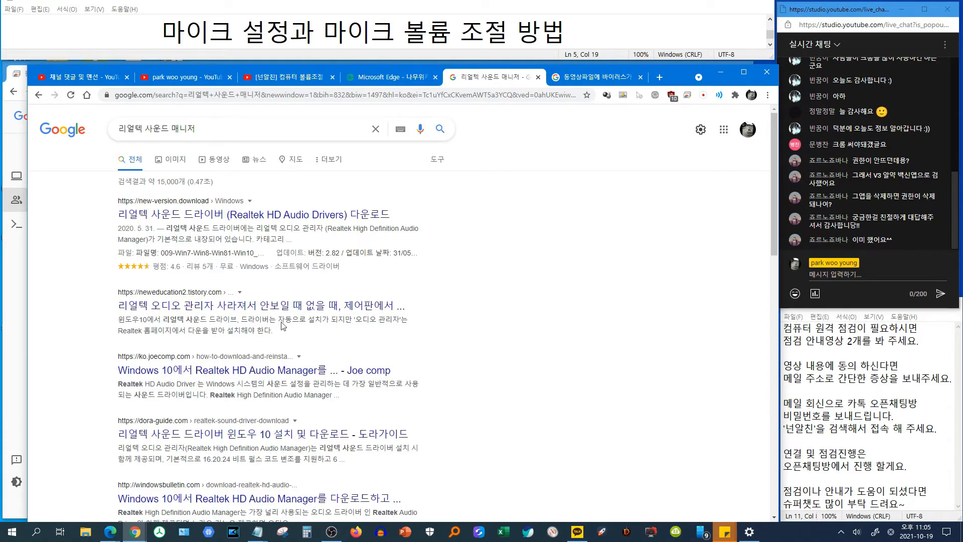
left_click(177, 161)
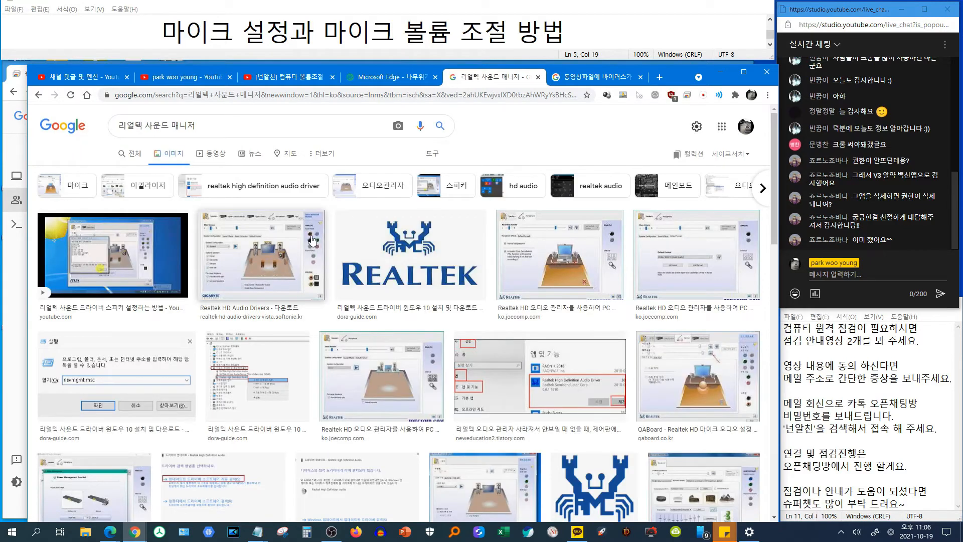
left_click(295, 251)
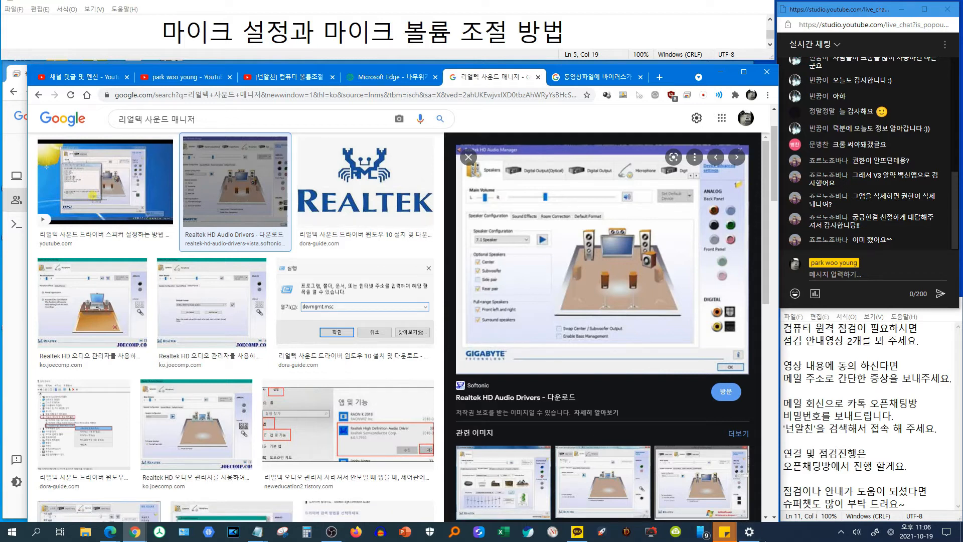
- Return to the Windows sound settings and open the Realtek microphone's properties from the Sound control panel's recording devices
left_click(747, 534)
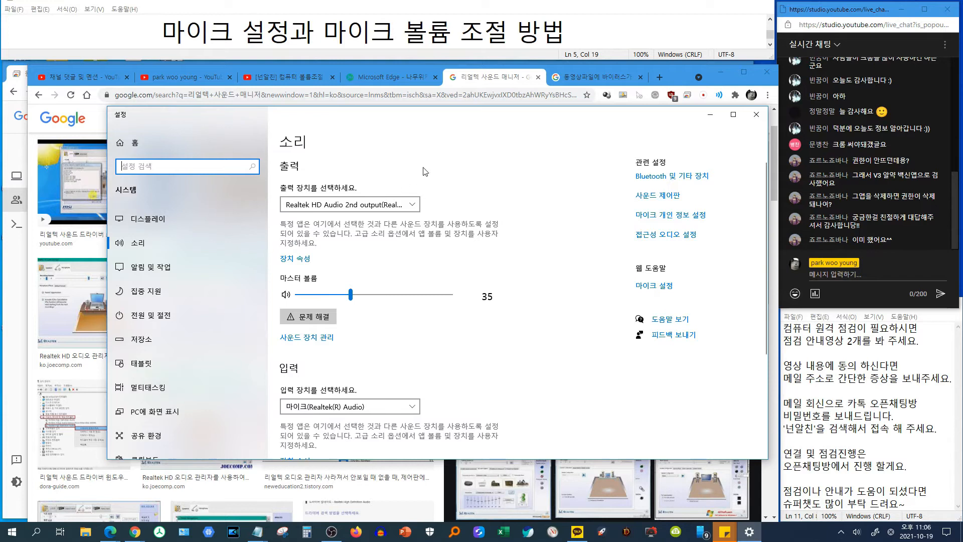
left_click(643, 196)
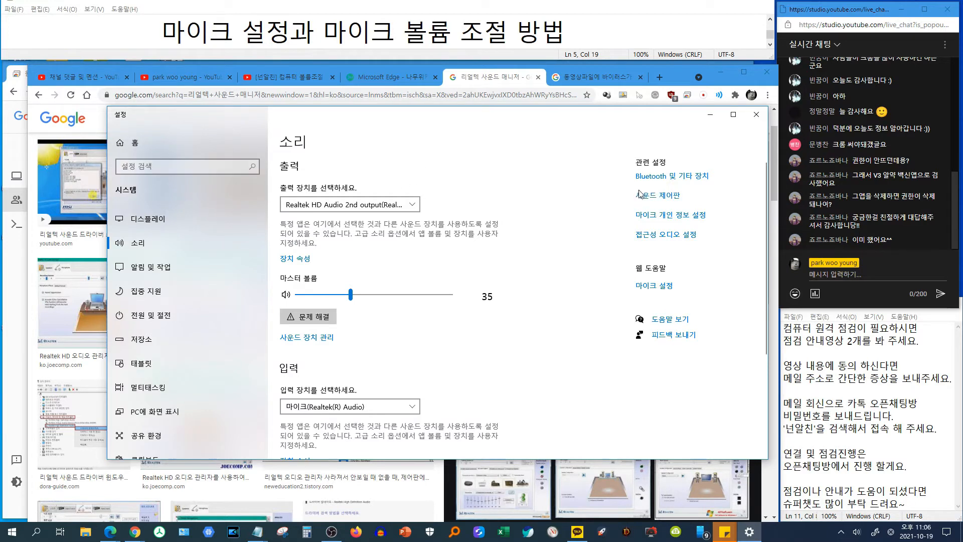
left_click_drag(273, 121, 423, 137)
left_click(299, 148)
left_click(361, 248)
left_click(459, 348)
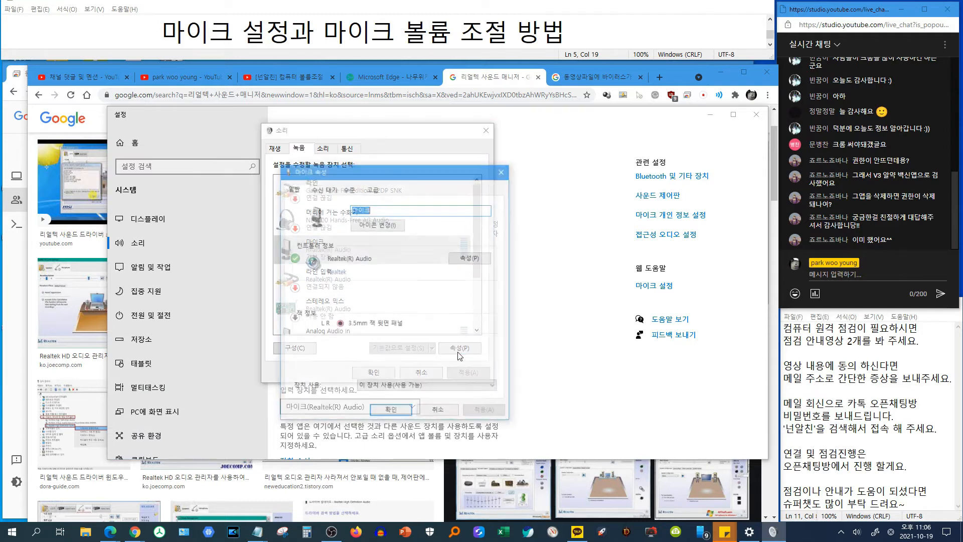
- View the microphone's listen options and its volume and boost levels, and close the properties and Sound dialogs
left_click(324, 189)
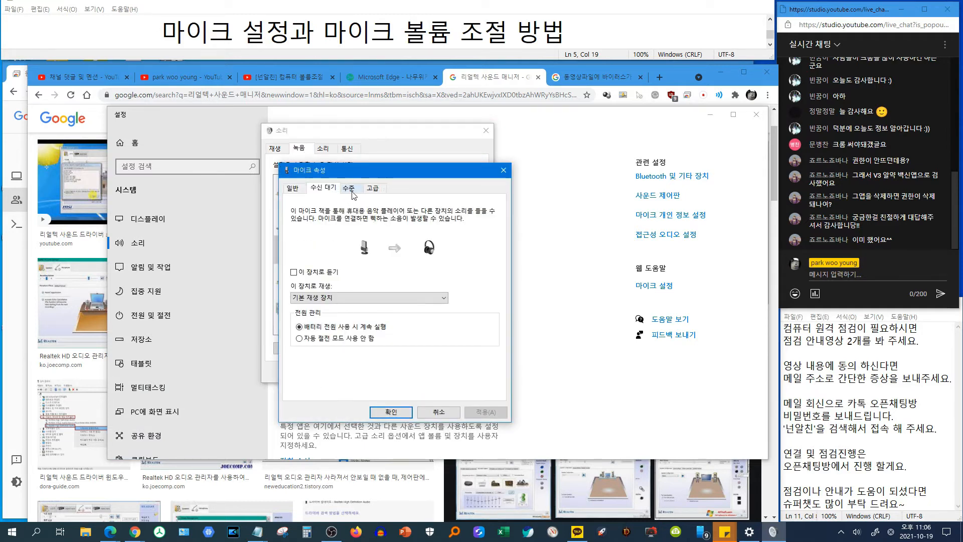
left_click(350, 188)
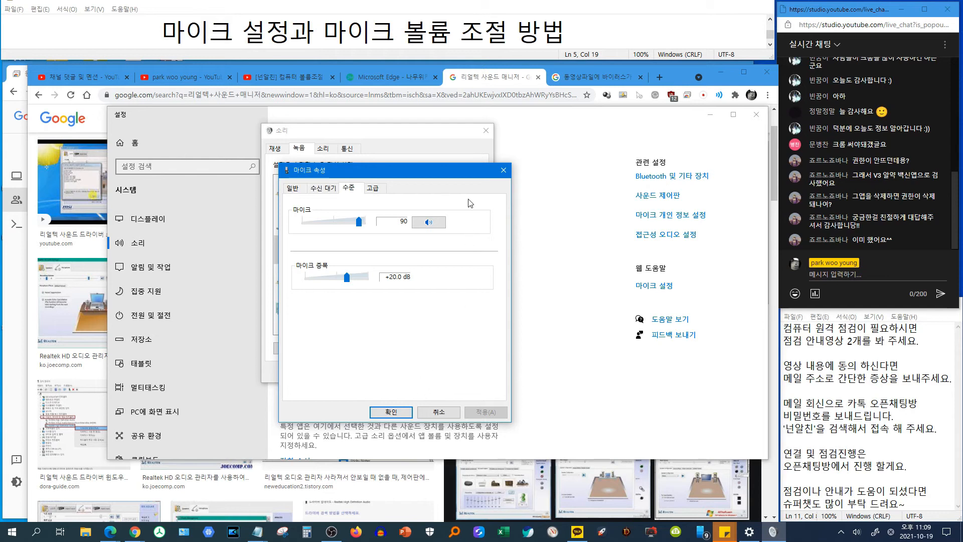
left_click(497, 172)
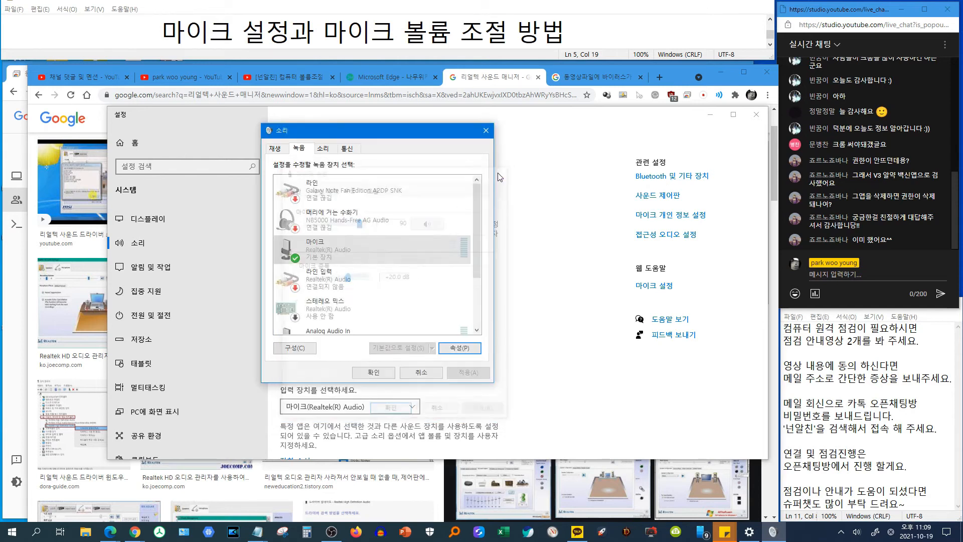
left_click(357, 253)
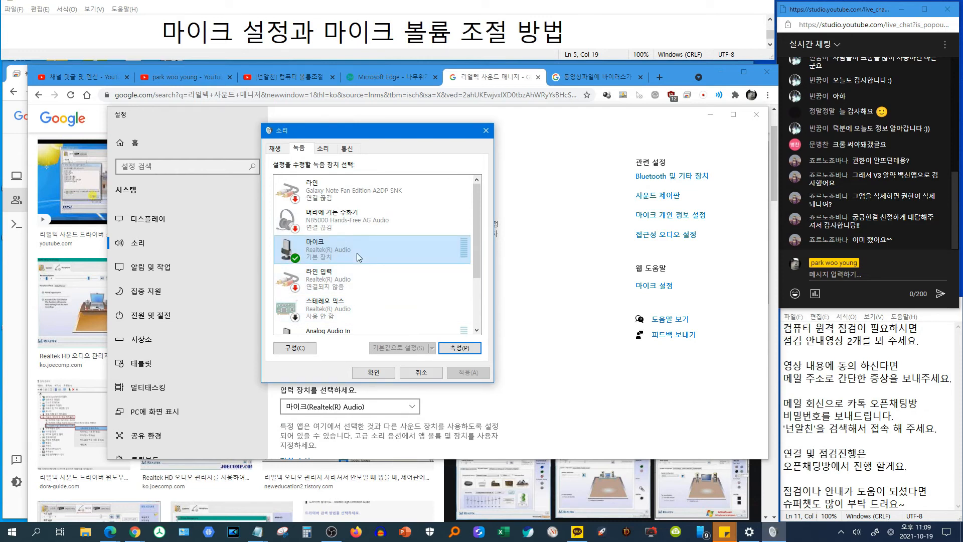
left_click(485, 133)
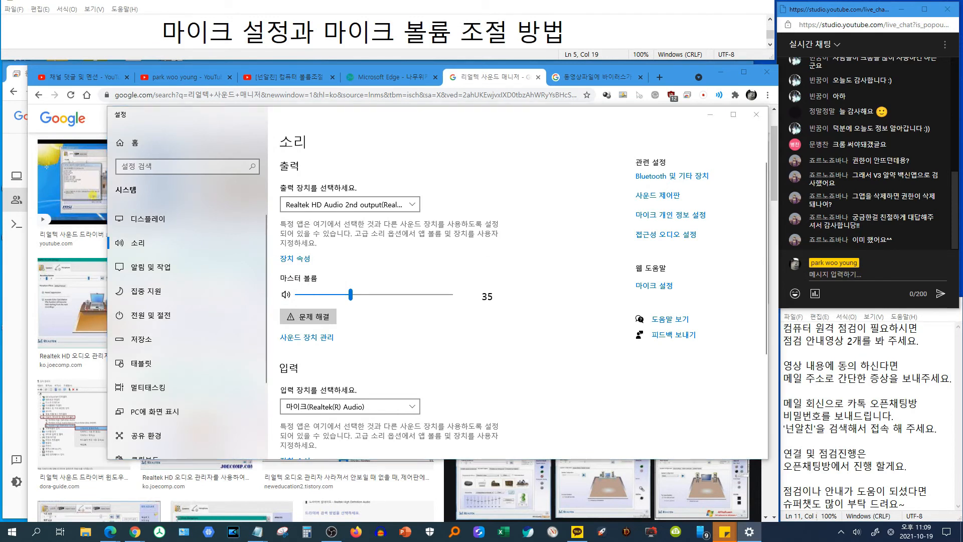
- Switch to OBS, view the 압축방식 filter settings of the 마이크/보조 audio source, and close the filters and minimize OBS
left_click_drag(0, 119, 324, 109)
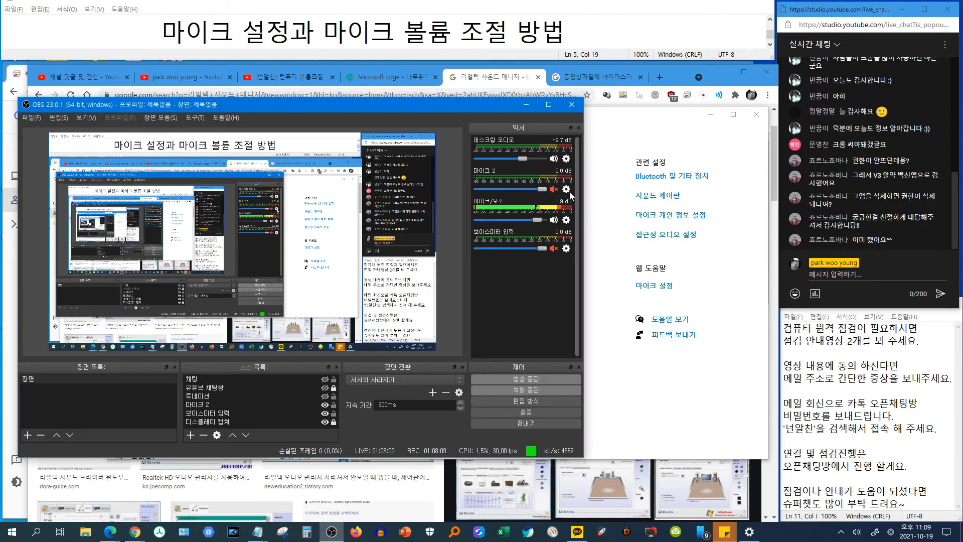
left_click(566, 220)
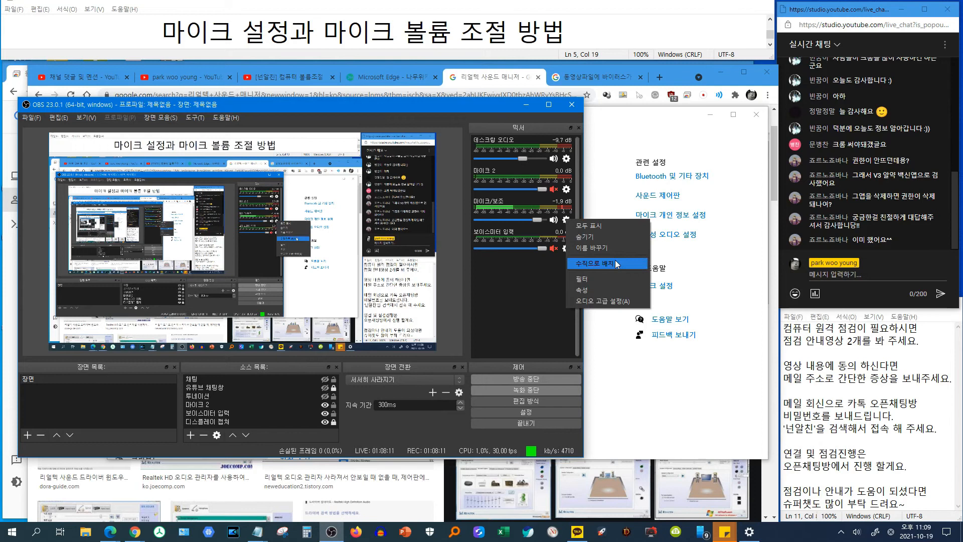
left_click(609, 278)
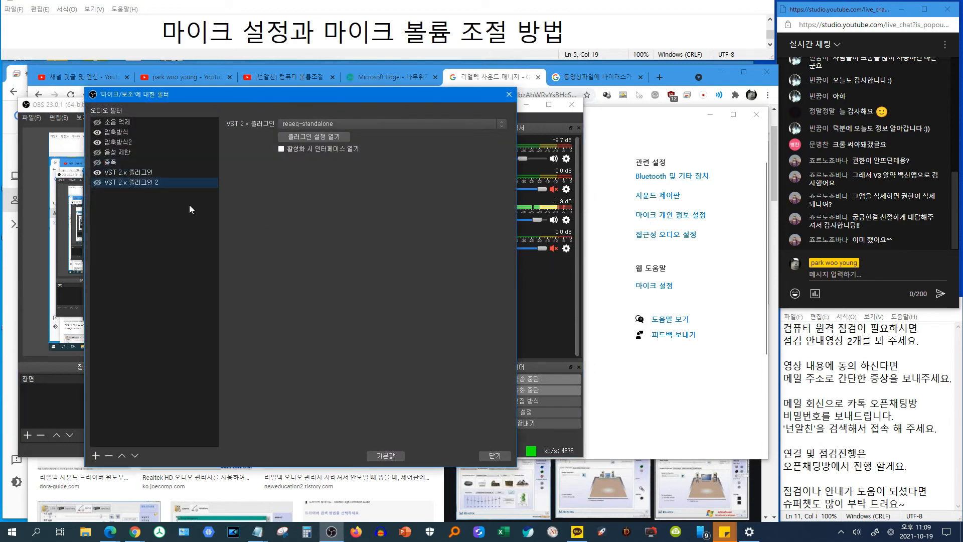
left_click(142, 130)
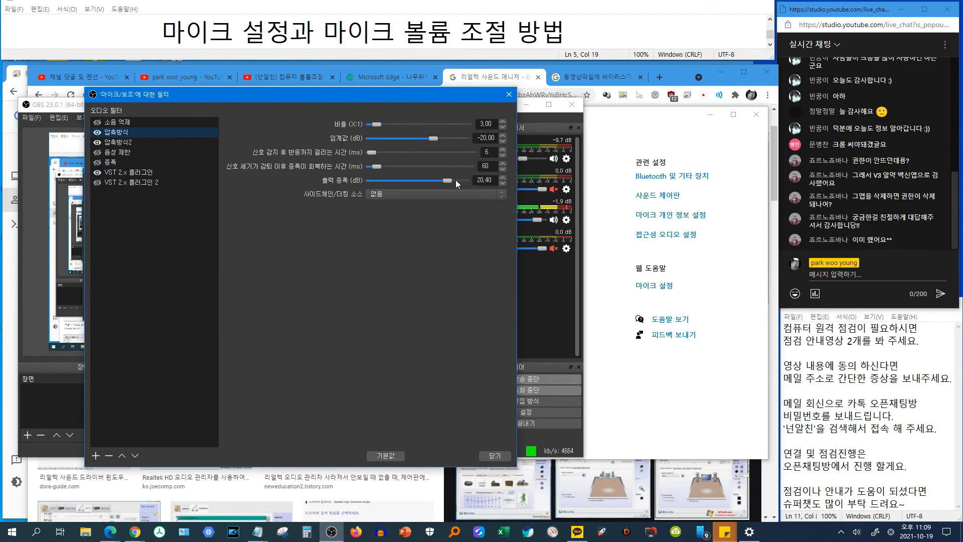
left_click(509, 95)
left_click(525, 104)
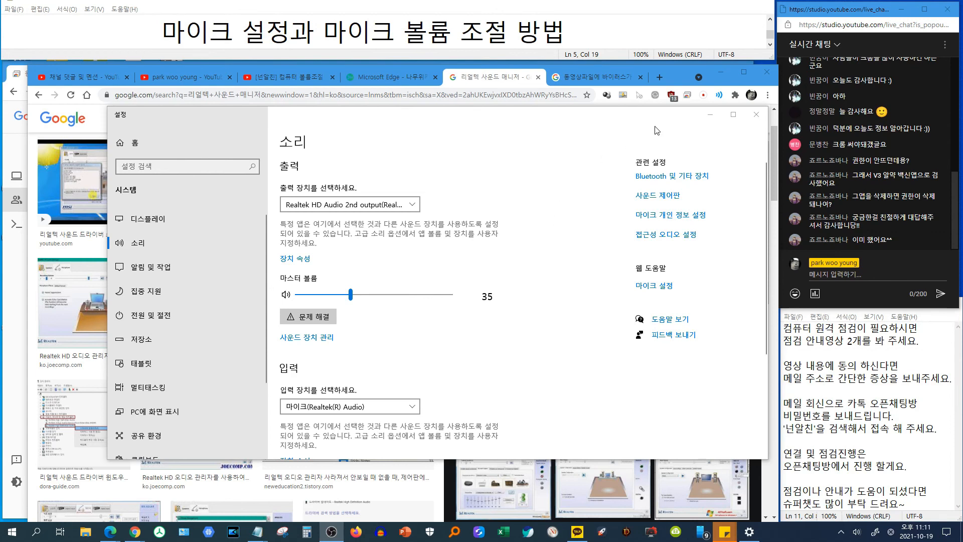
- Close the Windows sound settings and review the highlighted microphone-volume comment on the YouTube volume adjustment video in Chrome
left_click(751, 114)
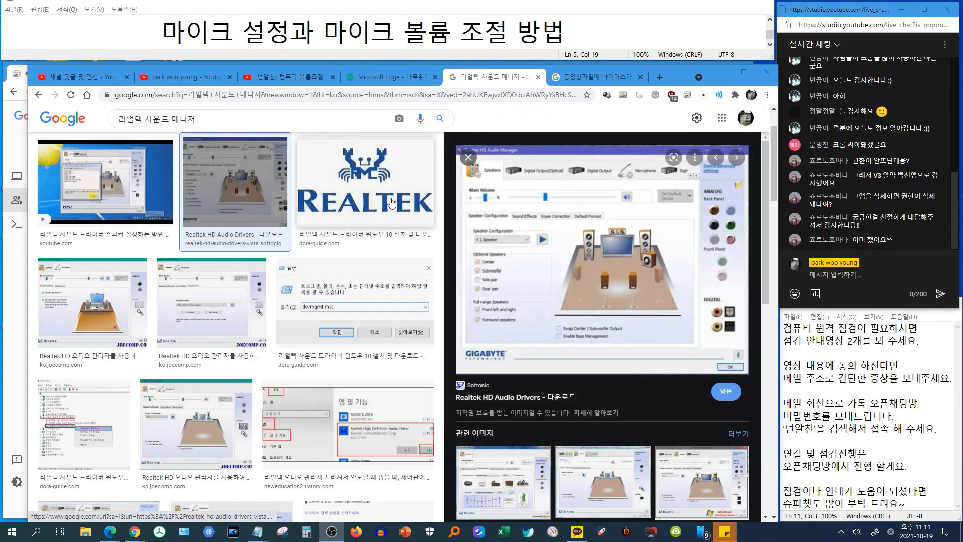
left_click(265, 75)
scroll(180, 391, "down", 1)
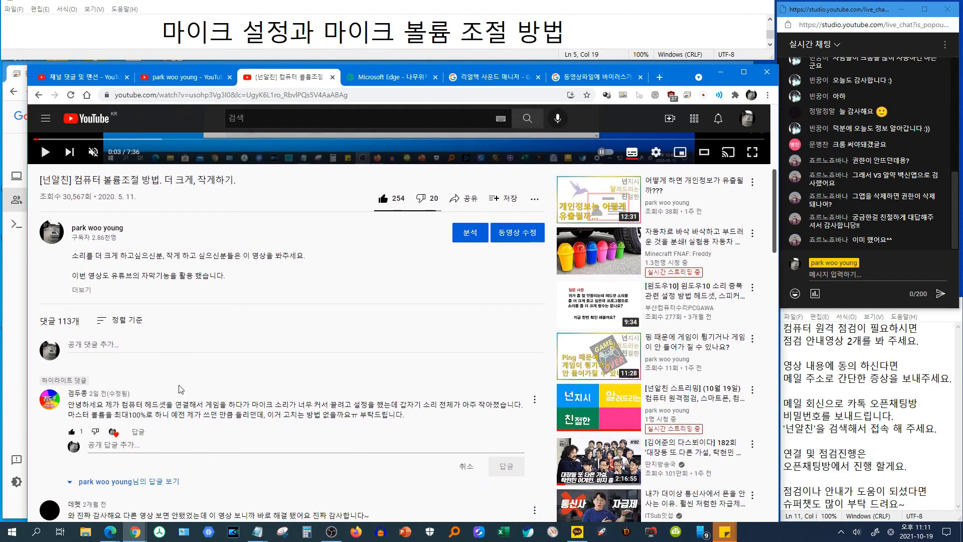
left_click_drag(122, 414, 371, 418)
left_click(377, 417)
left_click_drag(298, 406, 375, 415)
left_click(384, 414)
- Expand the highlighted comment's replies and post the reply "10월 19일 진행한 스트리밍에 자세한 내용을 안내 해 드렸으니 영상이 등록되면 확인 해 보세요."
left_click(152, 482)
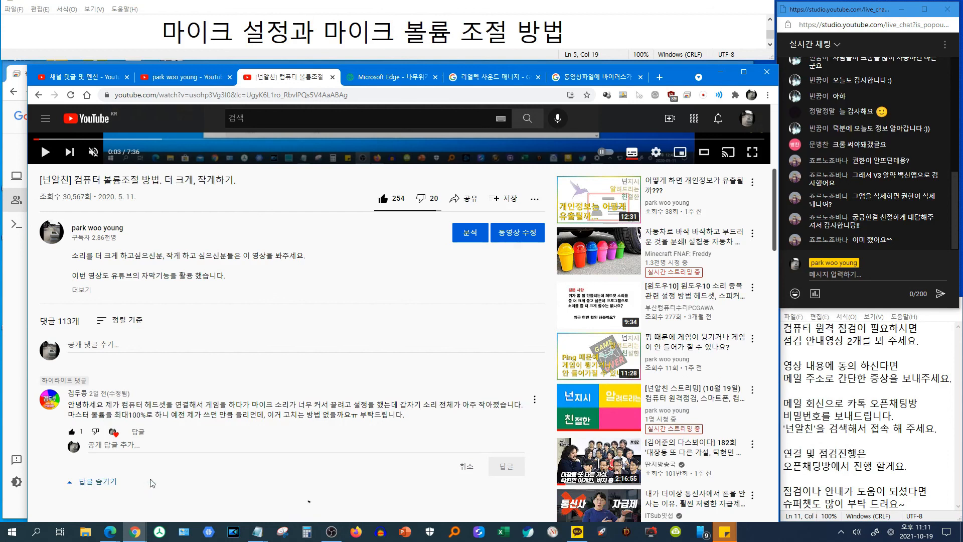
scroll(165, 402, "down", 4)
scroll(179, 317, "up", 3)
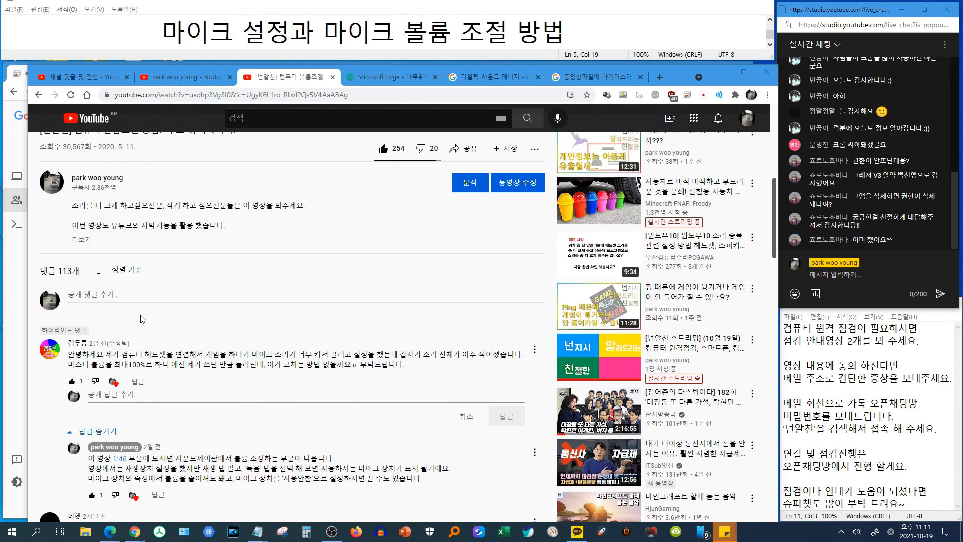
scroll(115, 316, "down", 2)
left_click(152, 298)
type("10월 19일 진행한 스트리밍에 자세한 내용을 안내 해 드렸으니 영상이 등록되면 확인 해 보세요.")
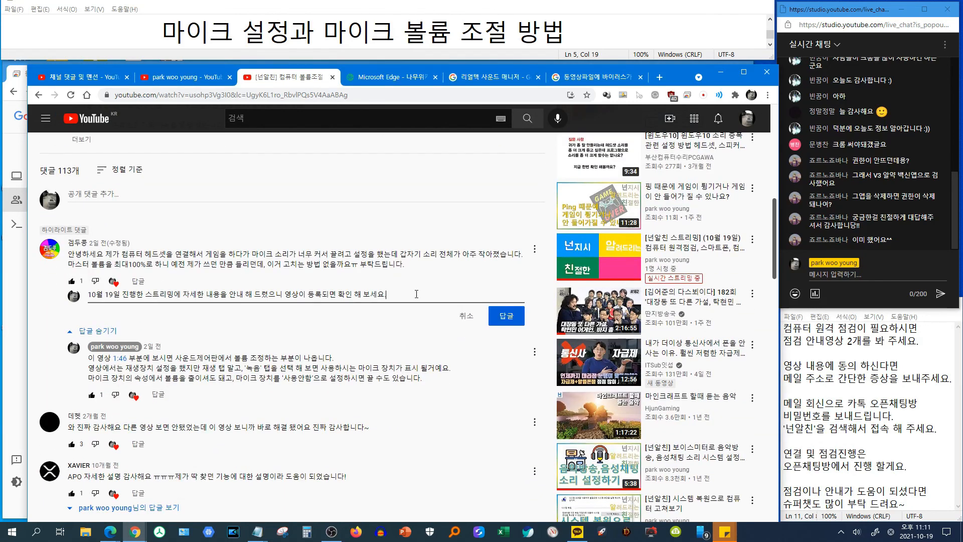
left_click(504, 320)
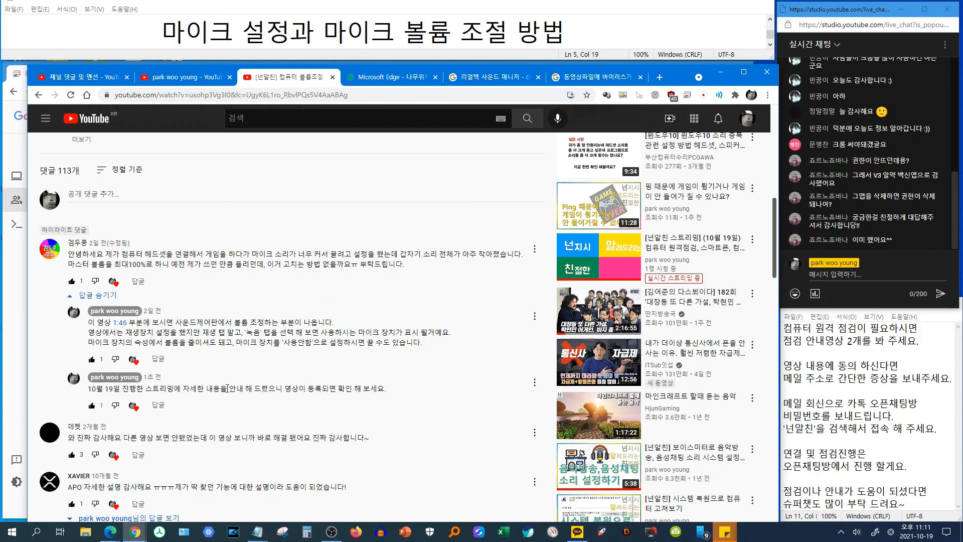
scroll(254, 381, "up", 1)
scroll(254, 381, "up", 4)
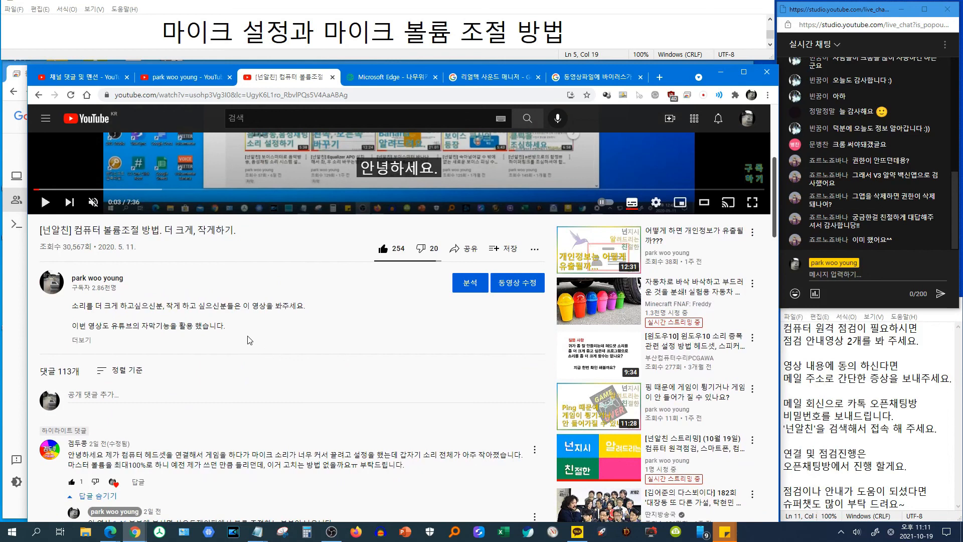
scroll(249, 340, "down", 1)
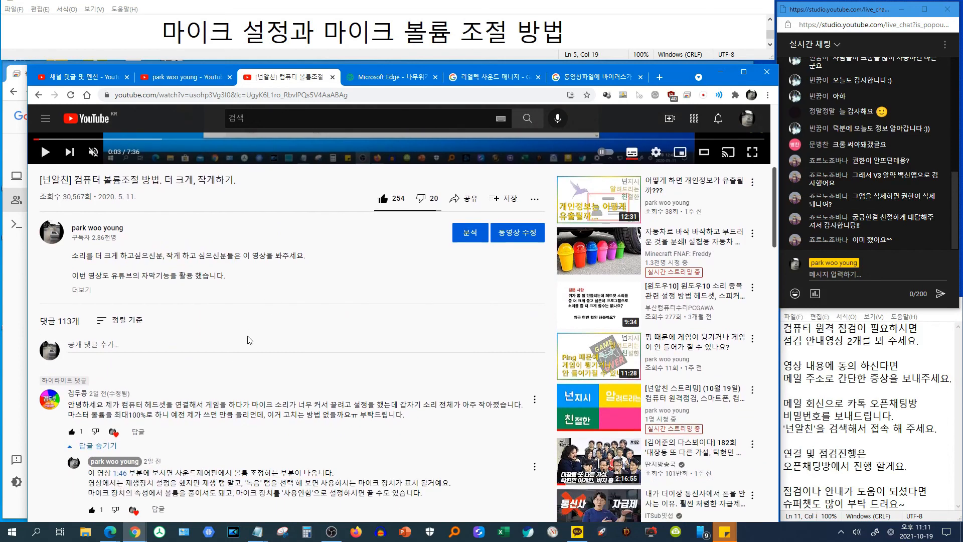